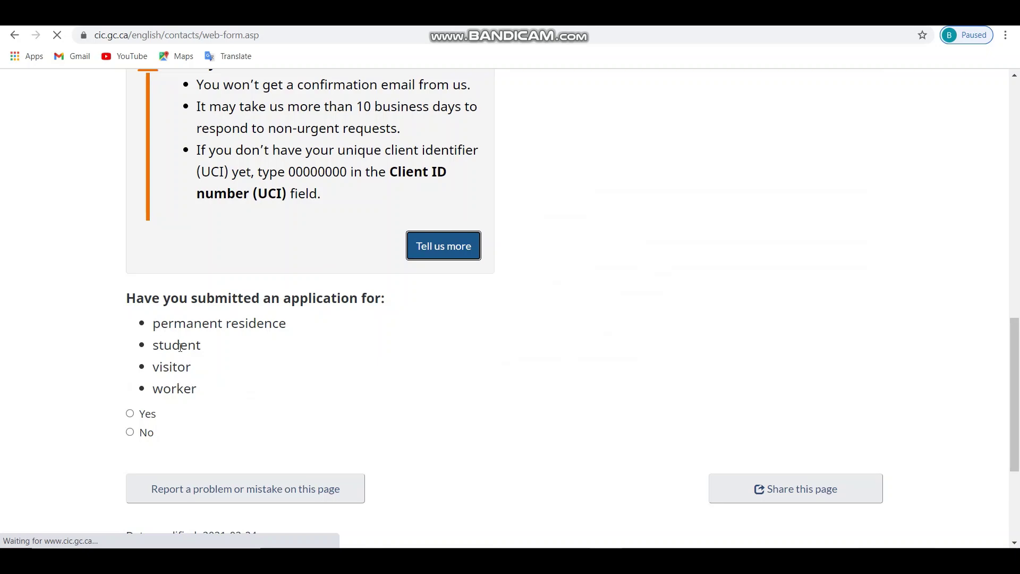
- Answer Yes to both: an application was submitted and it is processed outside Canada
left_click(130, 414)
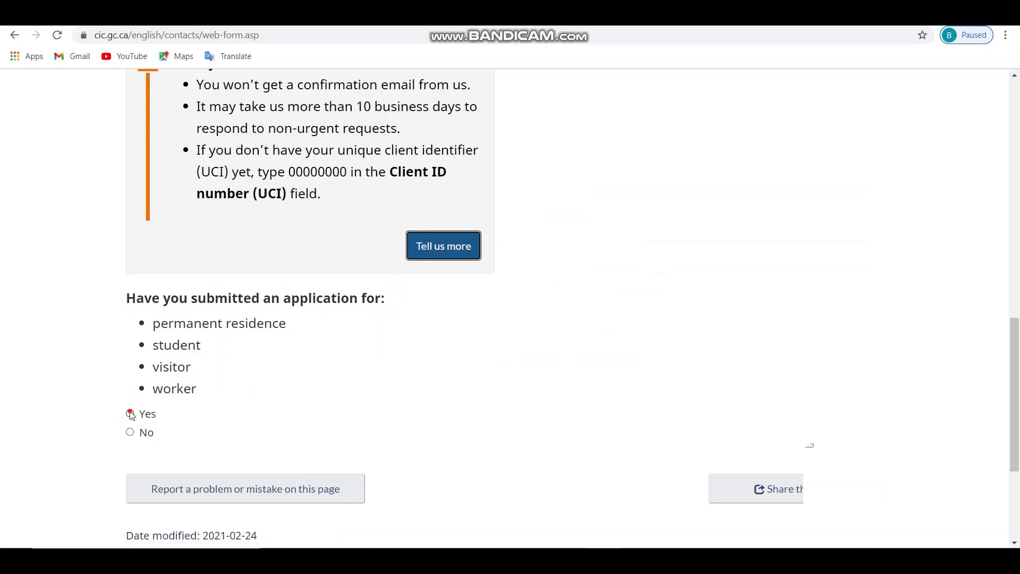
scroll(244, 398, "down", 4)
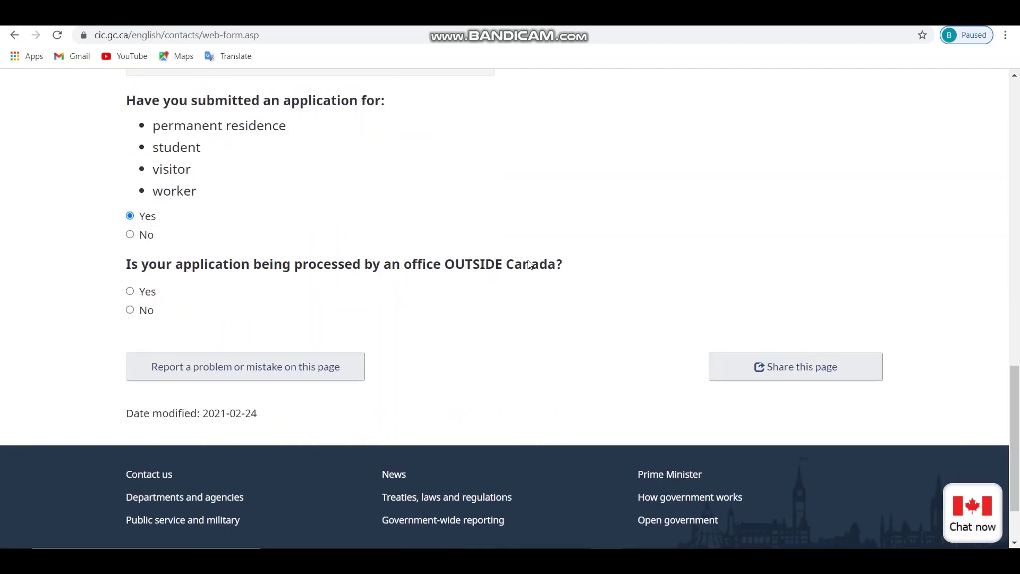
left_click(130, 291)
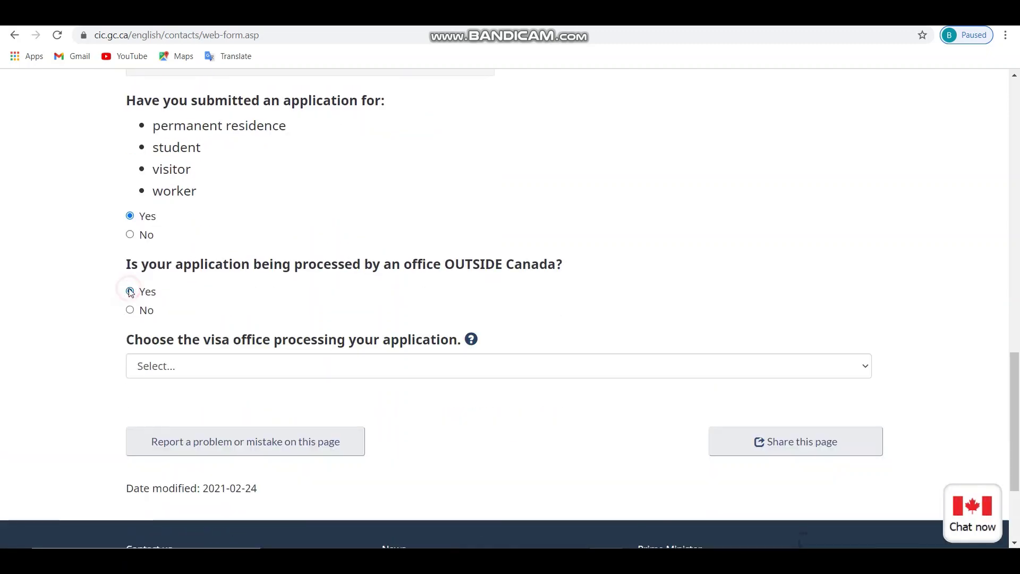
scroll(258, 324, "down", 1)
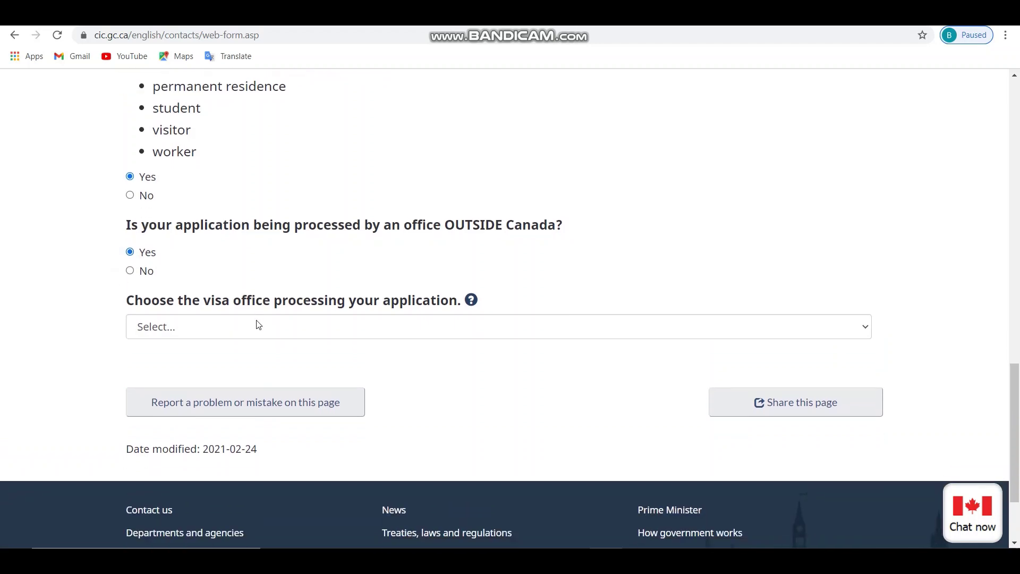
- Select 'India - New Delhi' as the visa office and continue to the web form
left_click(300, 327)
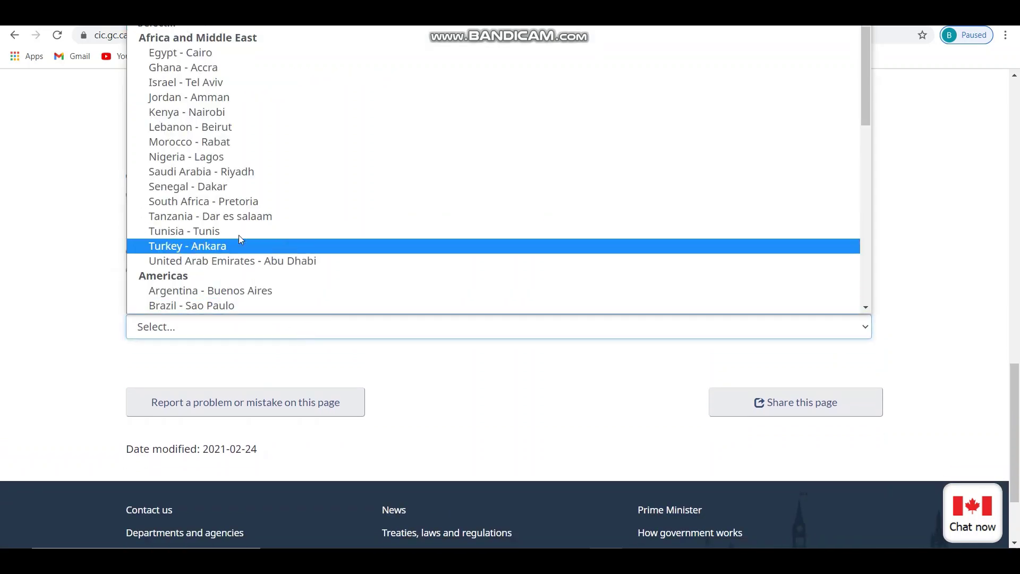
scroll(328, 232, "down", 10)
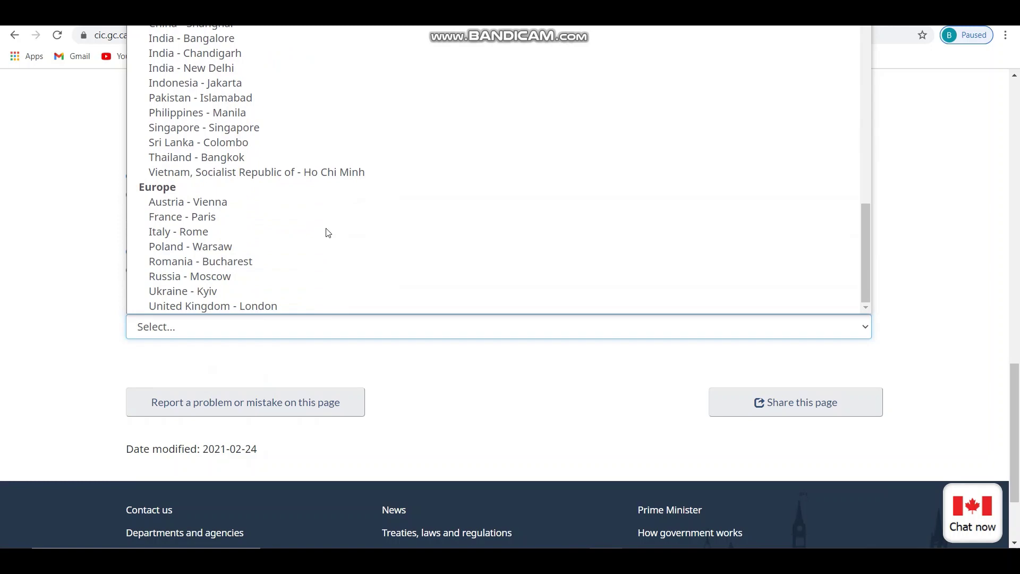
scroll(327, 232, "up", 3)
scroll(328, 232, "down", 3)
scroll(327, 234, "up", 5)
scroll(328, 234, "down", 3)
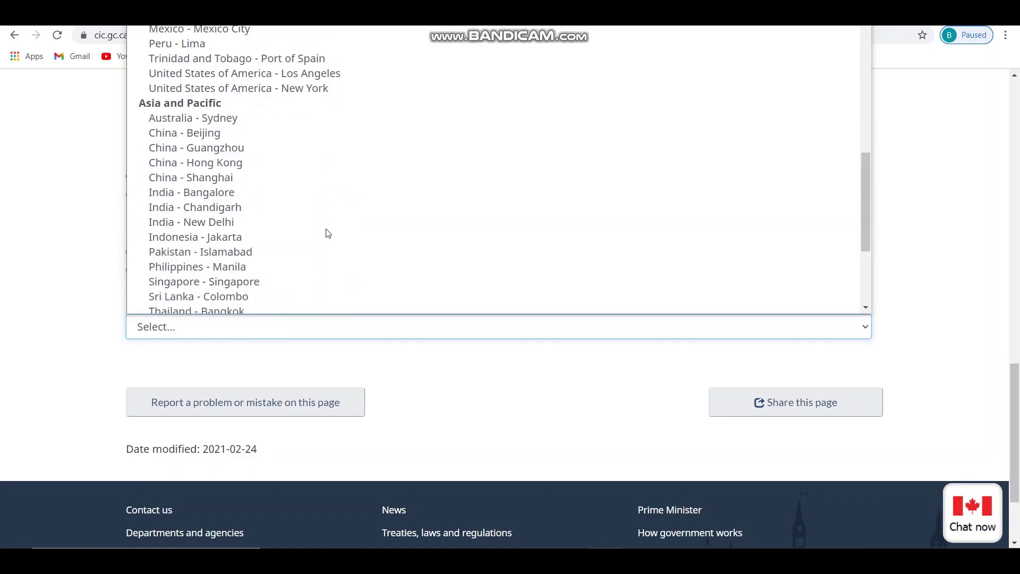
scroll(328, 234, "up", 8)
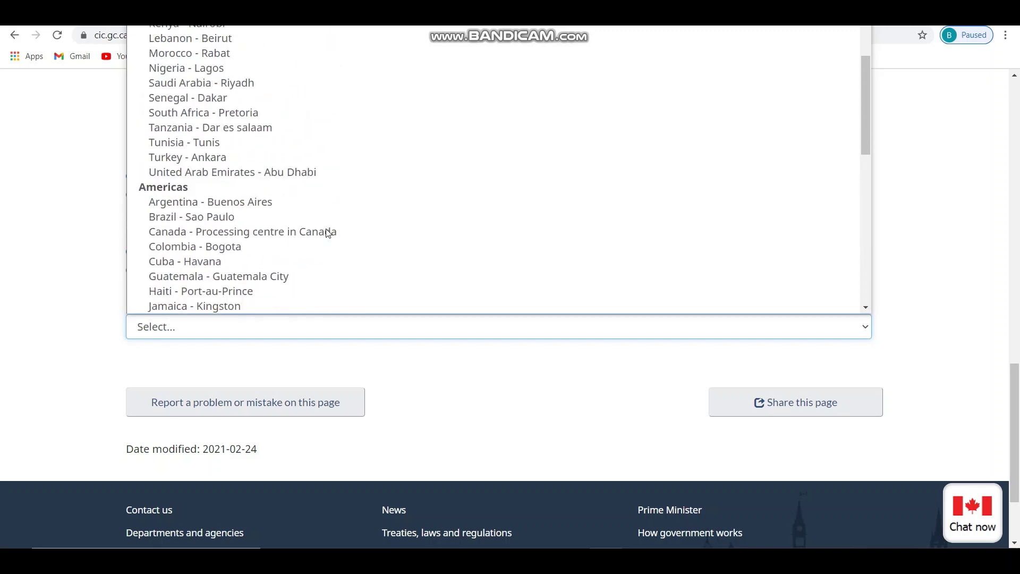
scroll(328, 233, "down", 7)
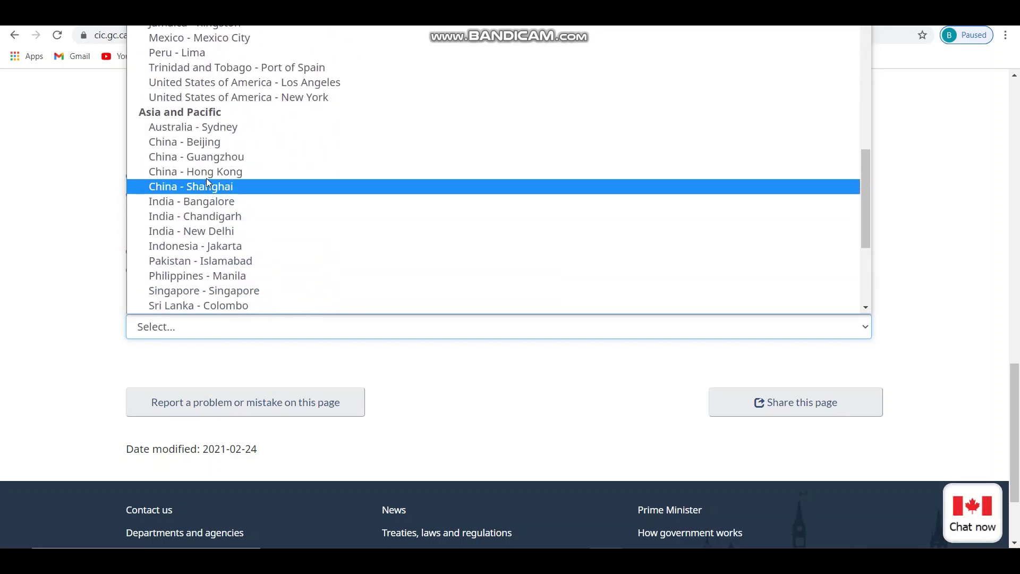
left_click(193, 232)
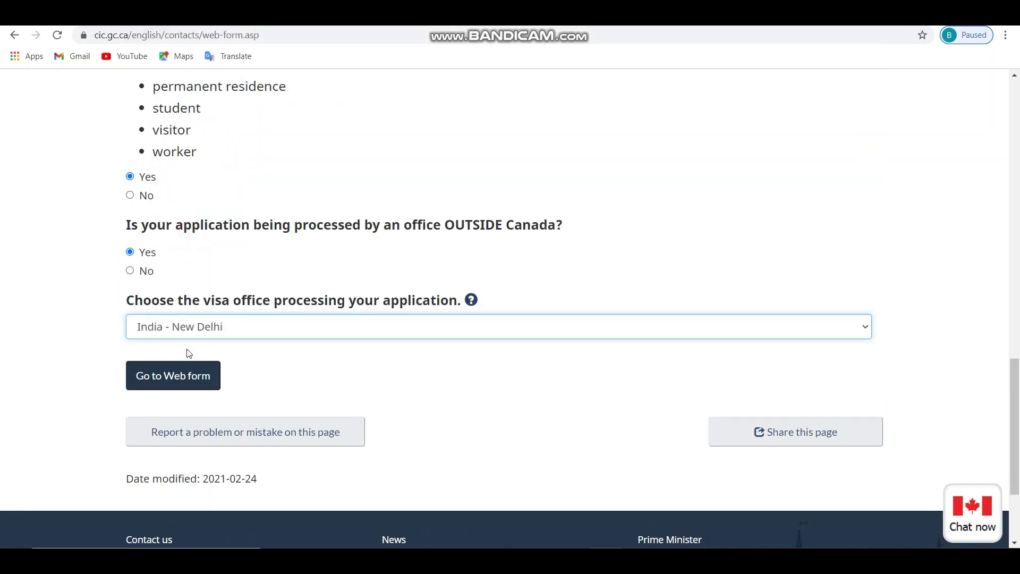
left_click(155, 386)
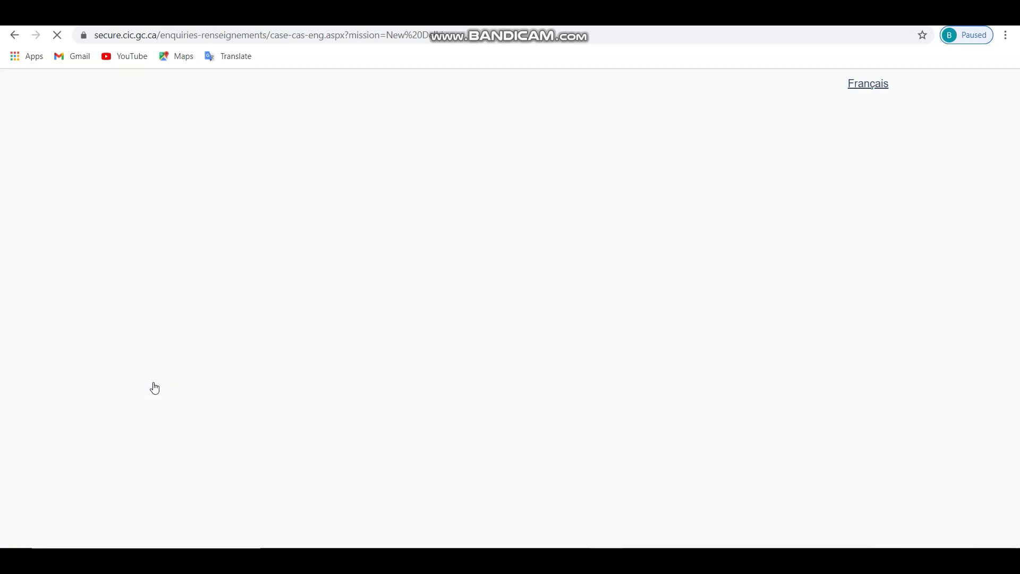
- Set the Type of application/enquiry to Worker
scroll(398, 362, "down", 7)
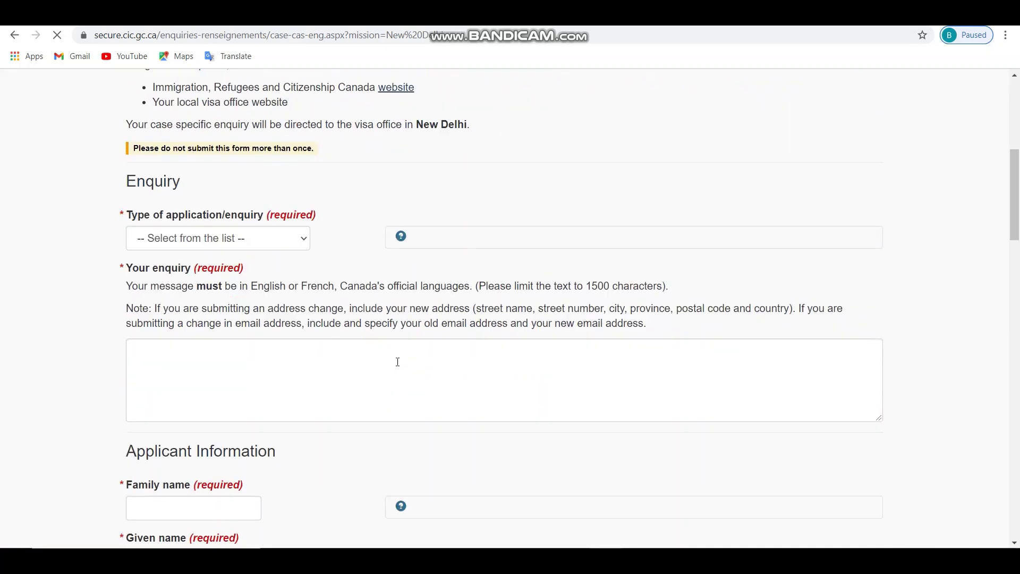
left_click(304, 241)
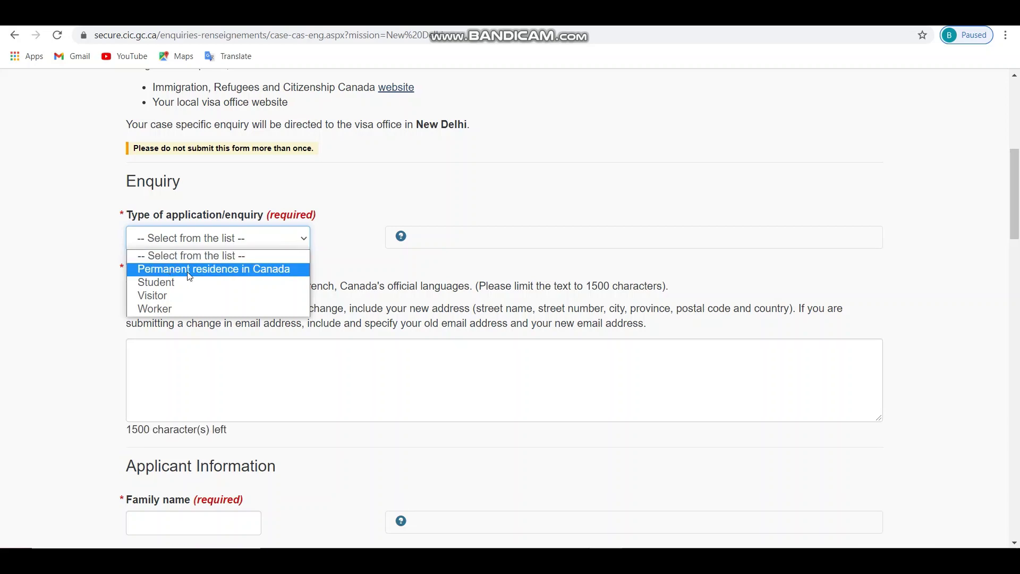
left_click(166, 310)
- Write the enquiry opening 'Respected sir/mam', introducing the applicant and saying they have submitted an application
left_click(156, 353)
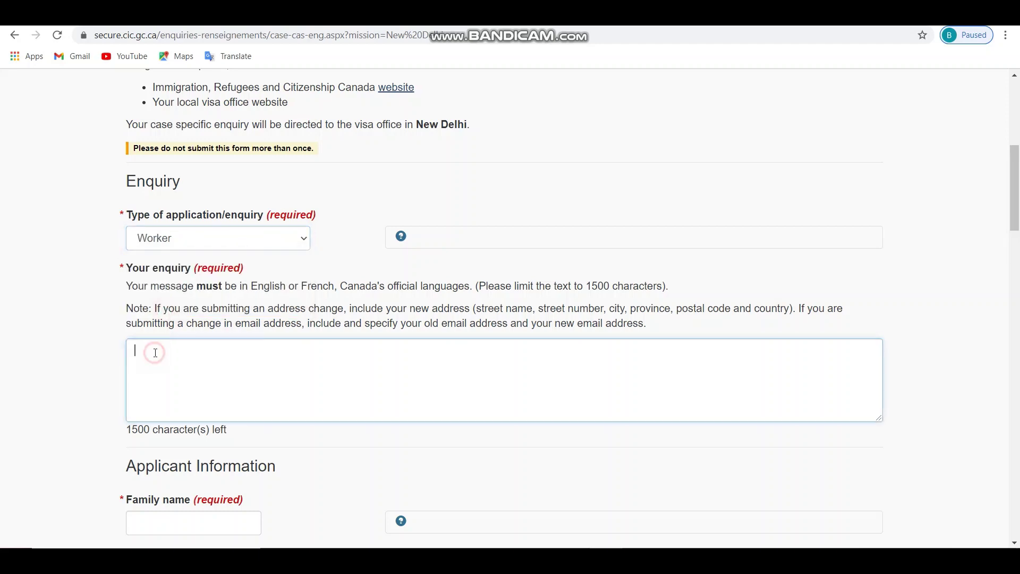
type("Respected sir/mam")
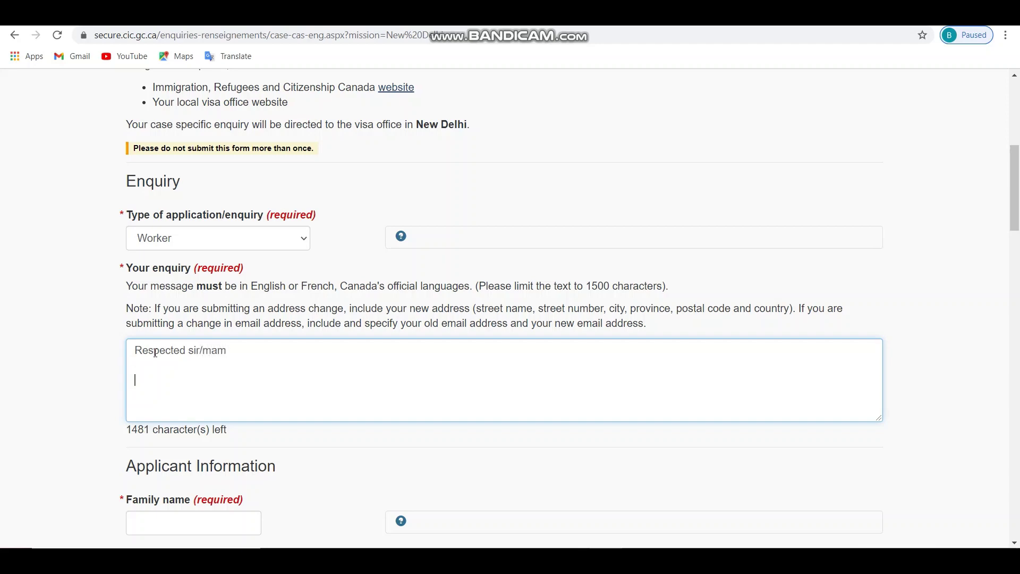
type("My name is xyz a")
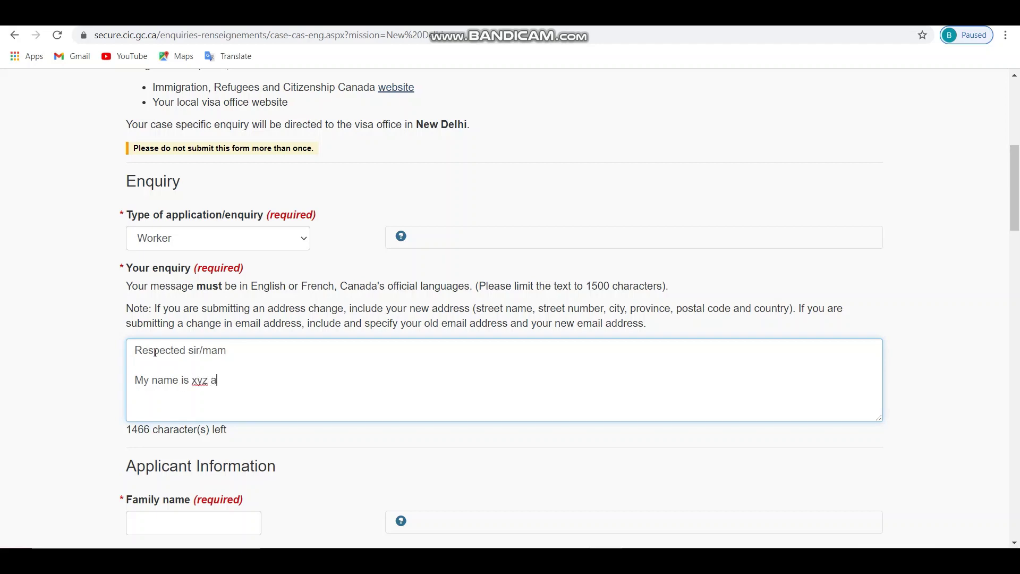
type("nd i have submitted")
left_click(392, 385)
left_click_drag(129, 351, 330, 385)
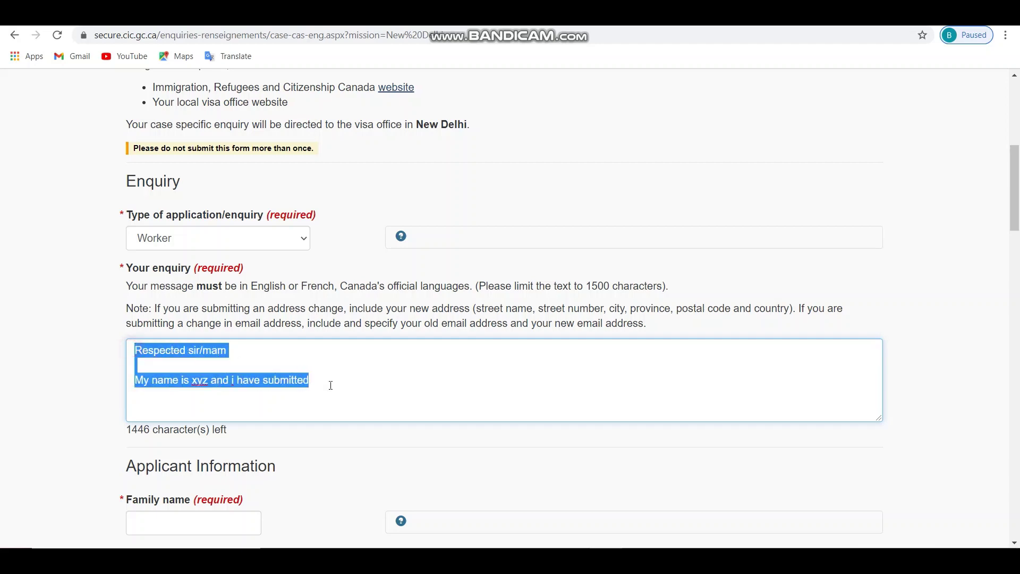
left_click(276, 393)
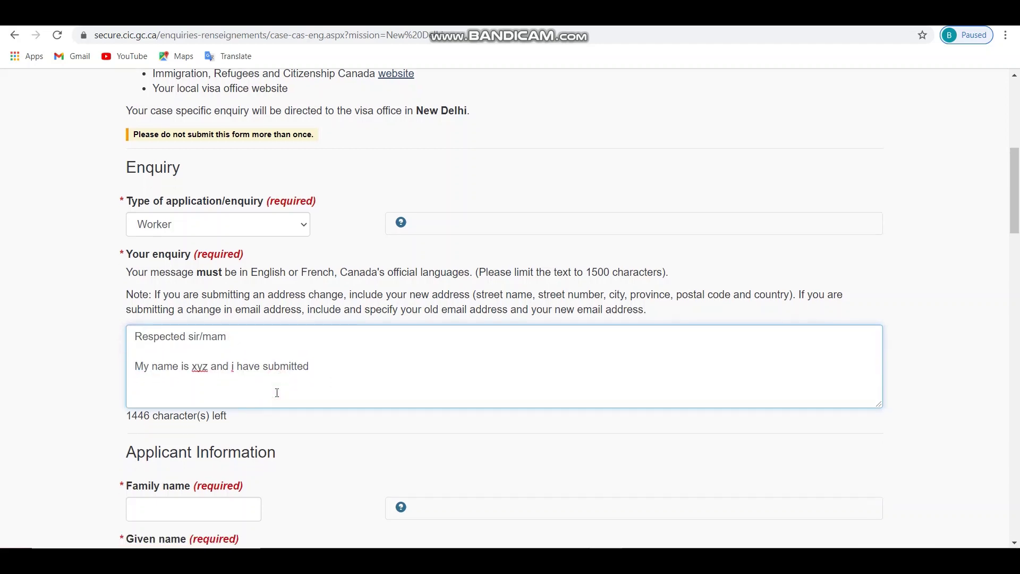
scroll(276, 391, "down", 3)
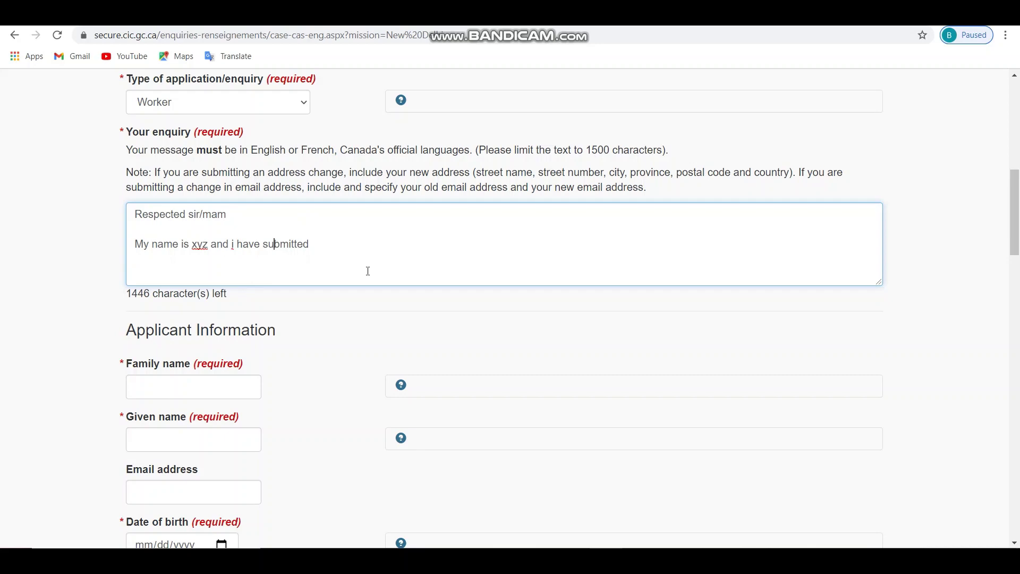
- Fill in the applicant's family name, given name and e-mail address
scroll(302, 237, "down", 4)
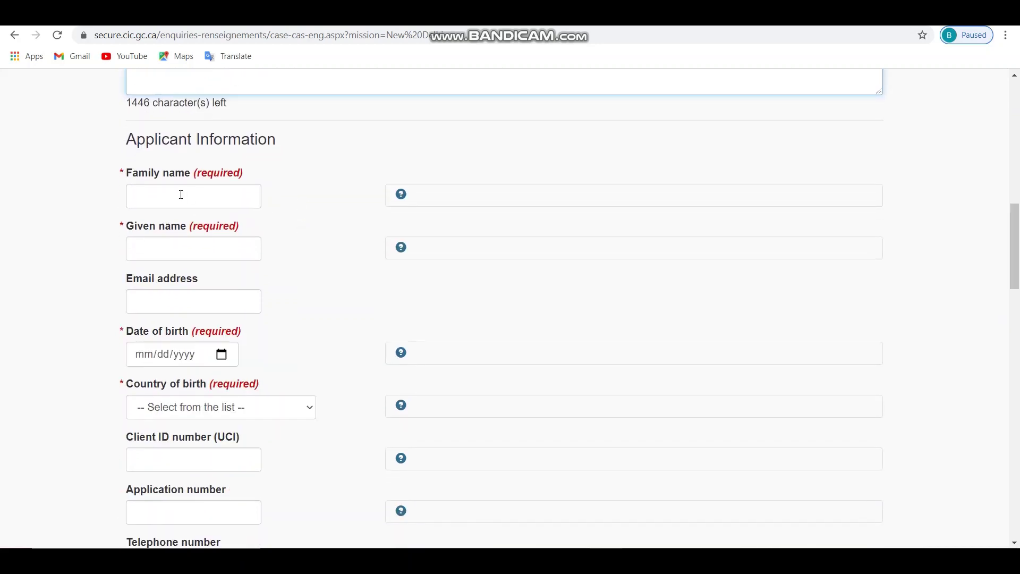
left_click(144, 197)
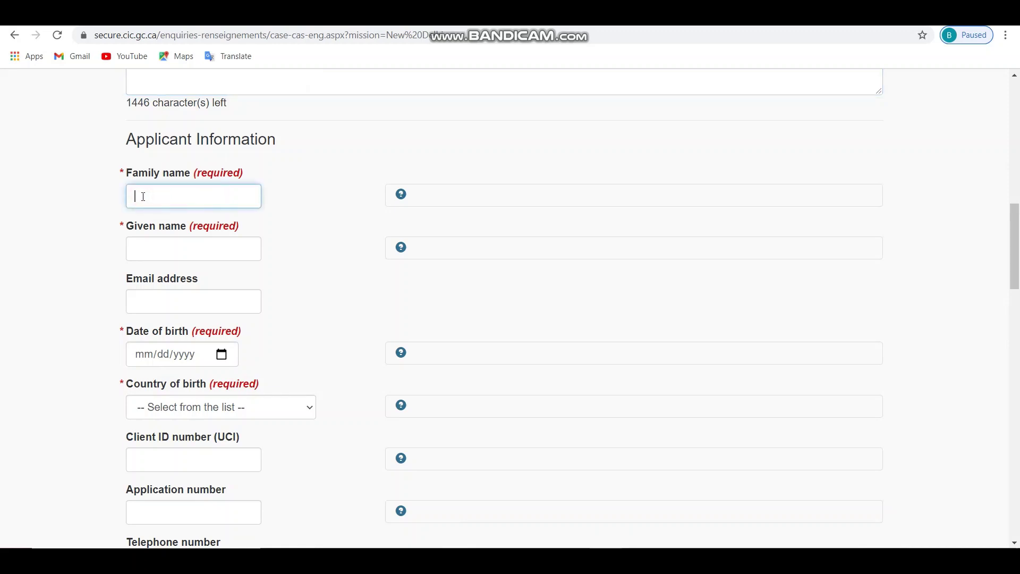
left_click(148, 244)
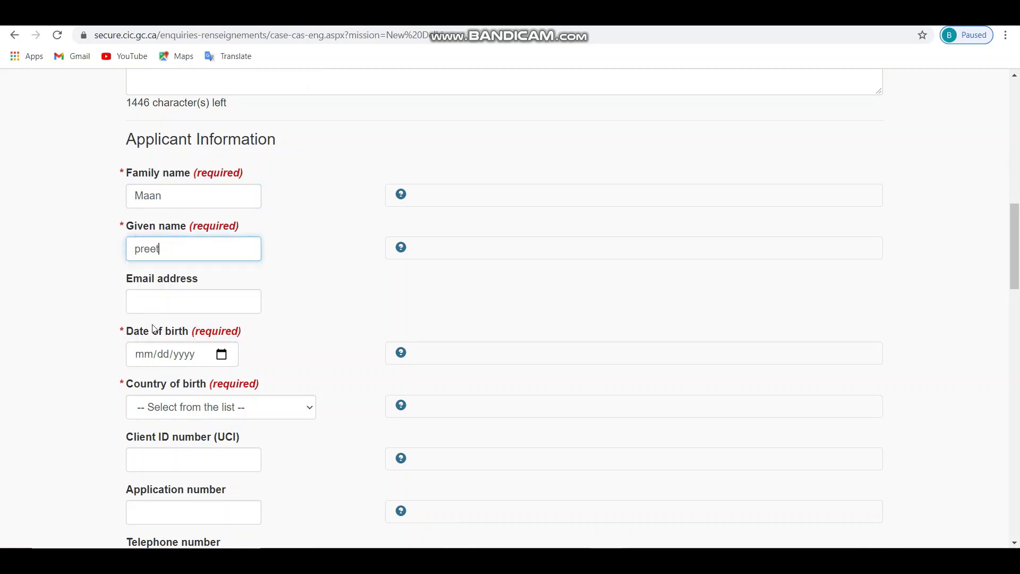
left_click(153, 300)
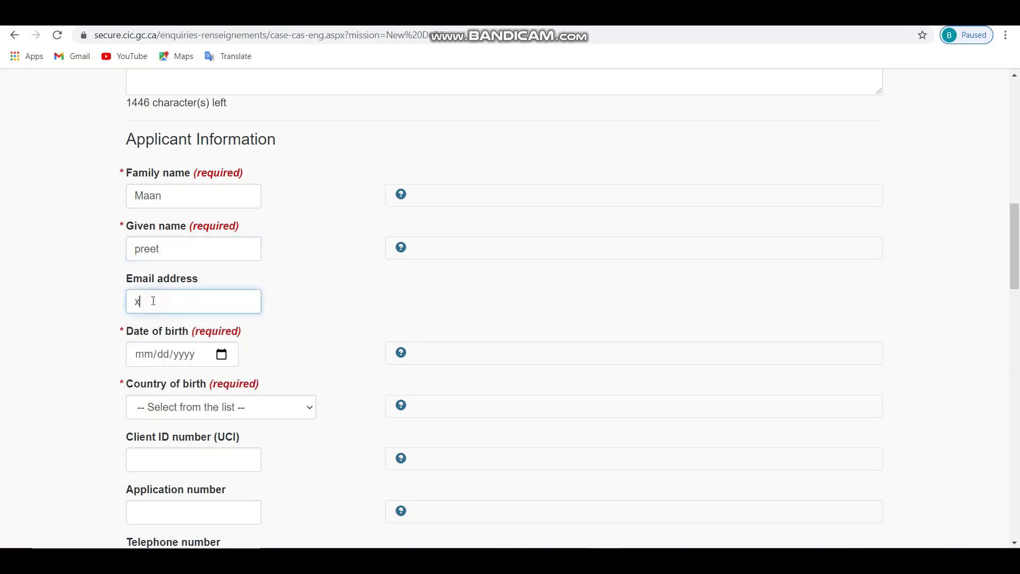
- Set the applicant's date of birth to 1 January 1996 using the calendar
left_click(222, 354)
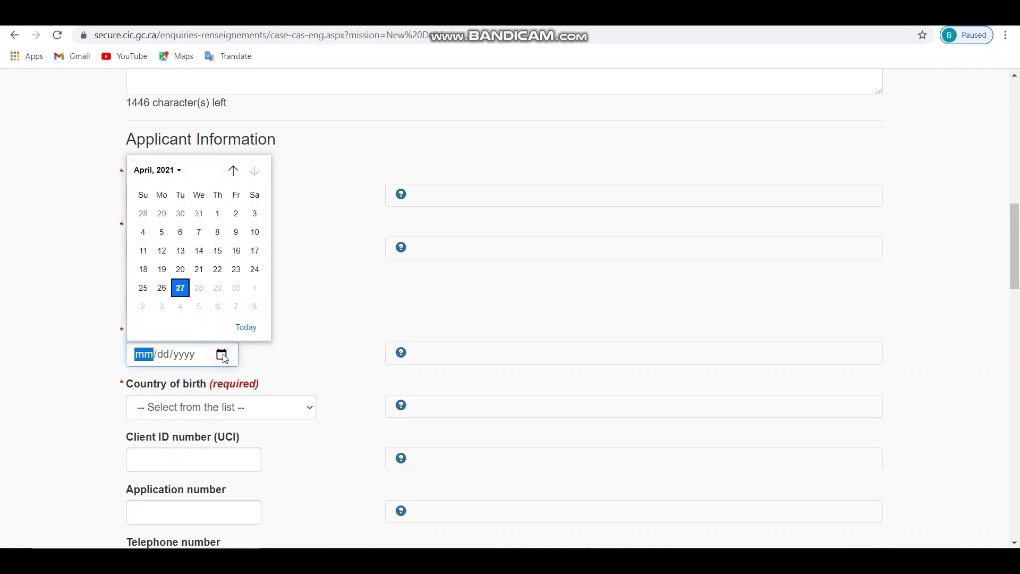
left_click(159, 171)
scroll(155, 236, "up", 5)
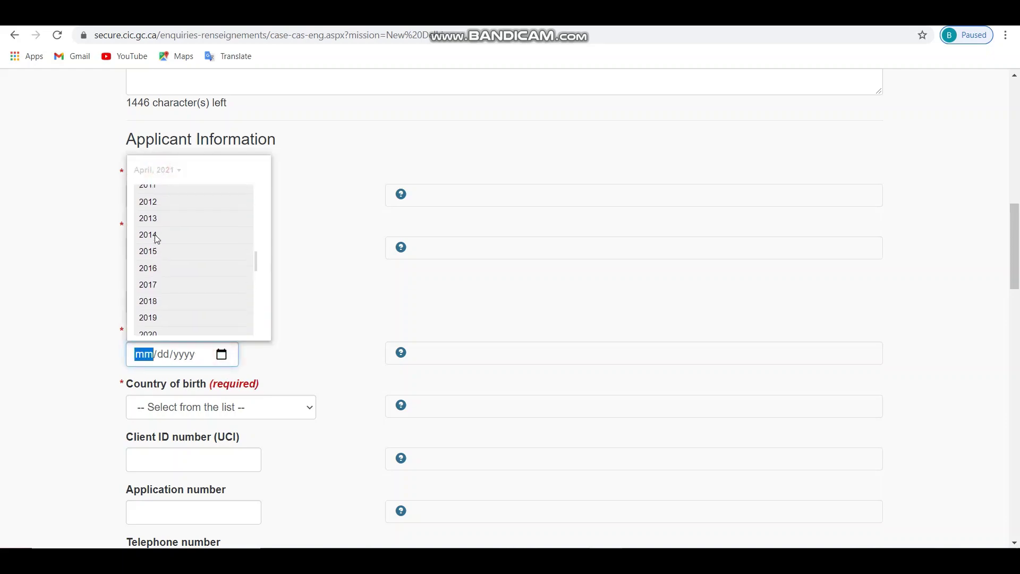
scroll(155, 234, "up", 3)
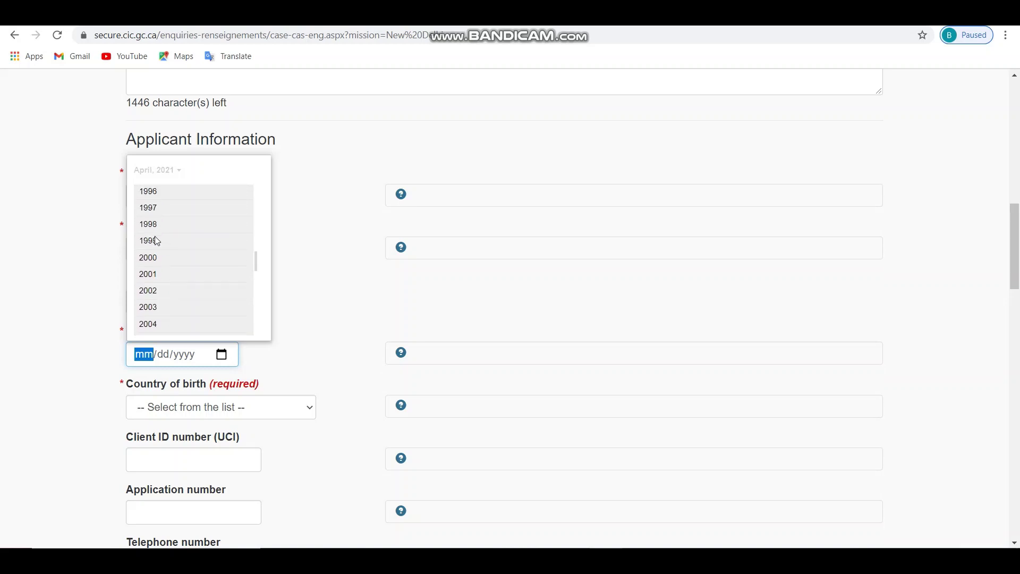
left_click(149, 205)
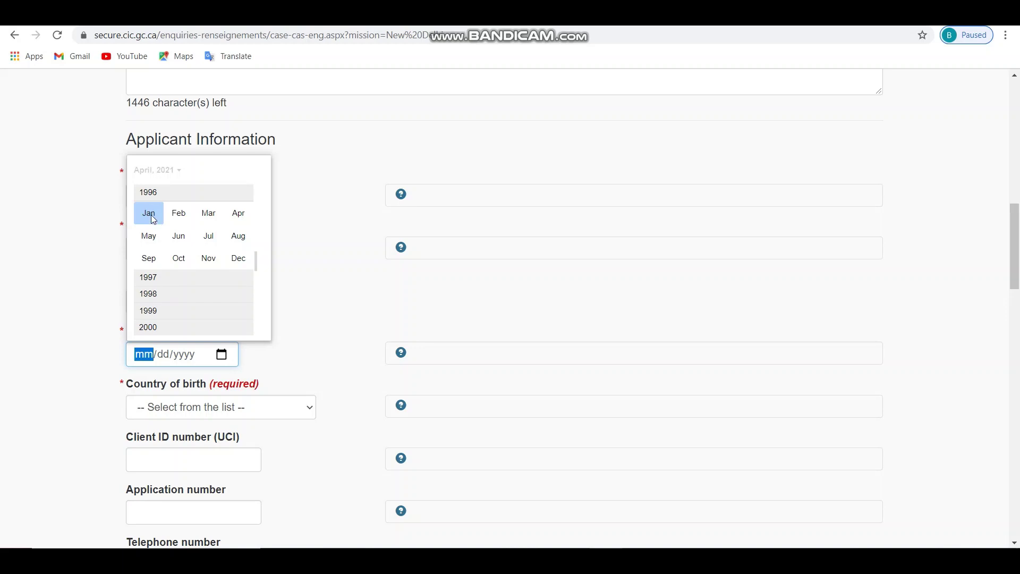
left_click(151, 215)
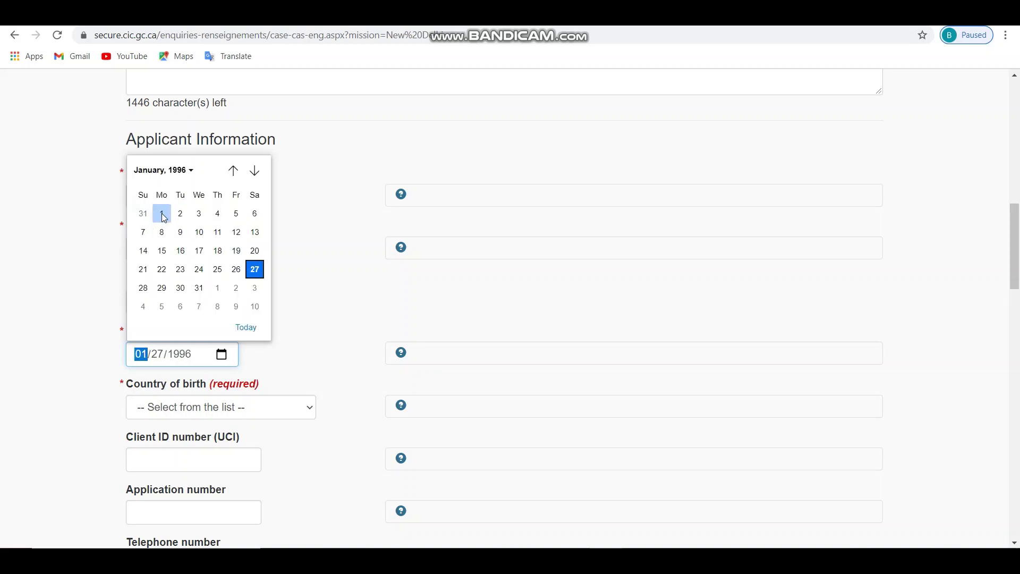
left_click(161, 215)
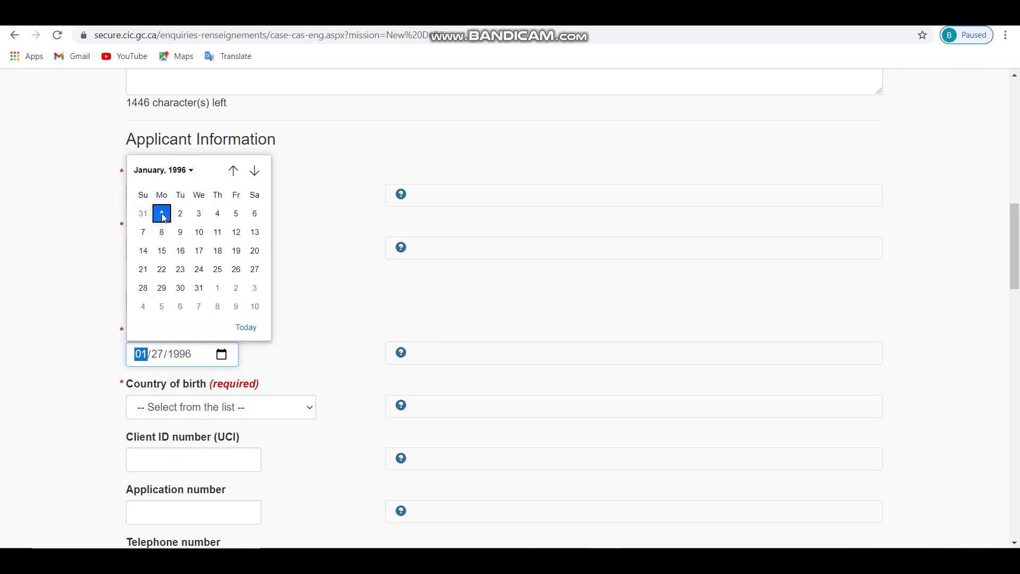
- Choose India as the country of birth
left_click(243, 407)
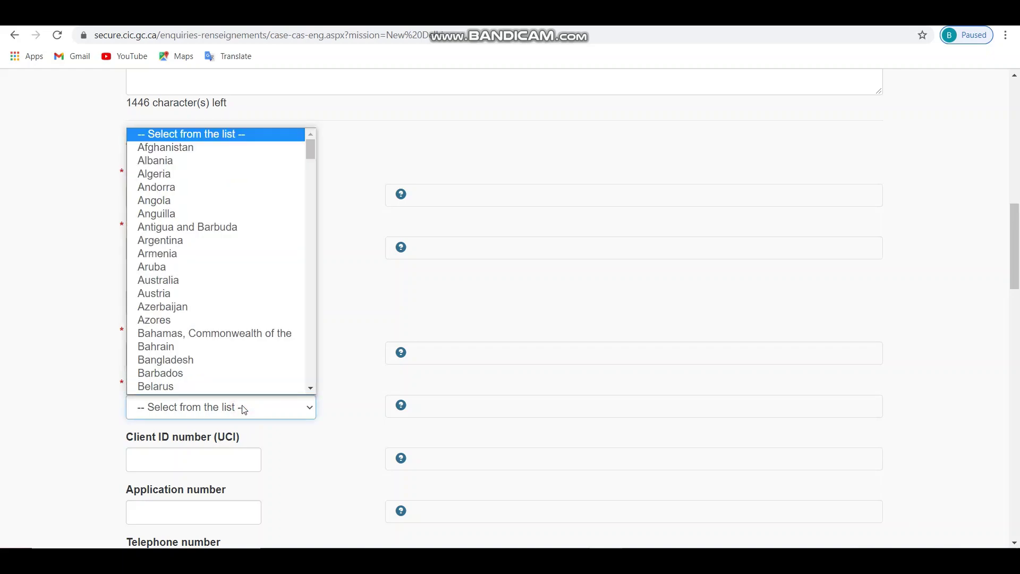
scroll(212, 331, "down", 3)
scroll(212, 330, "down", 15)
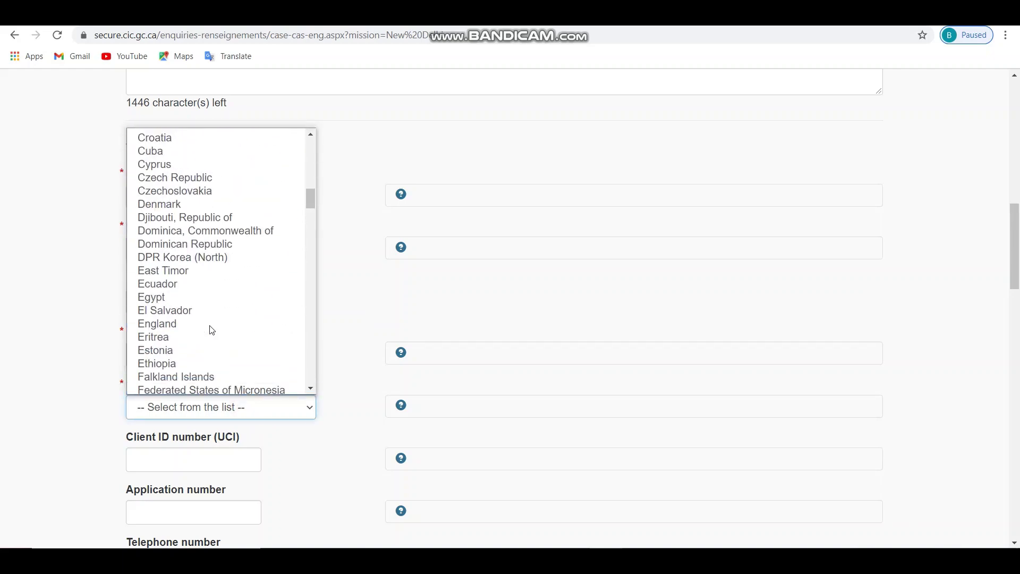
scroll(212, 330, "down", 5)
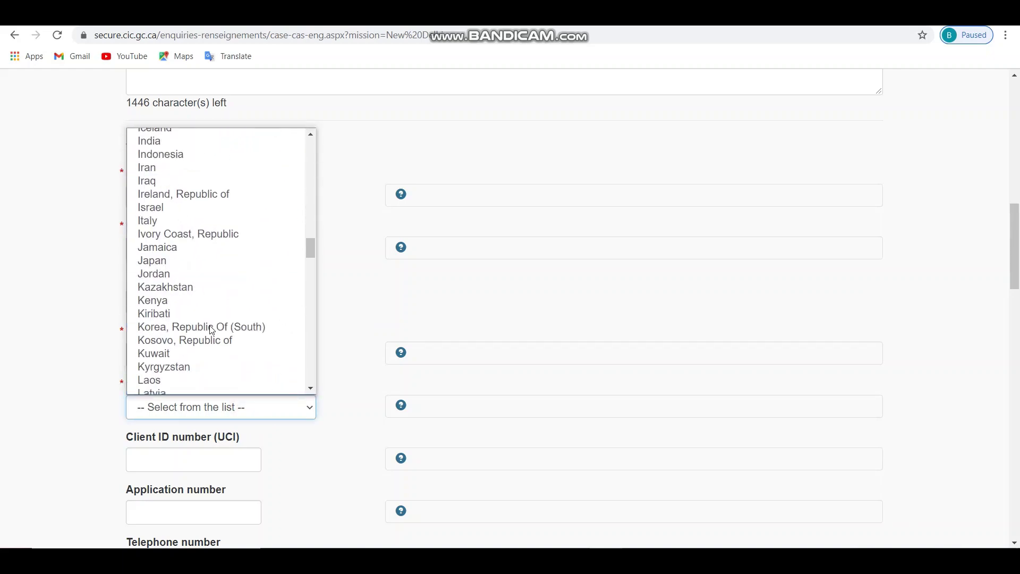
left_click(158, 142)
scroll(149, 369, "down", 2)
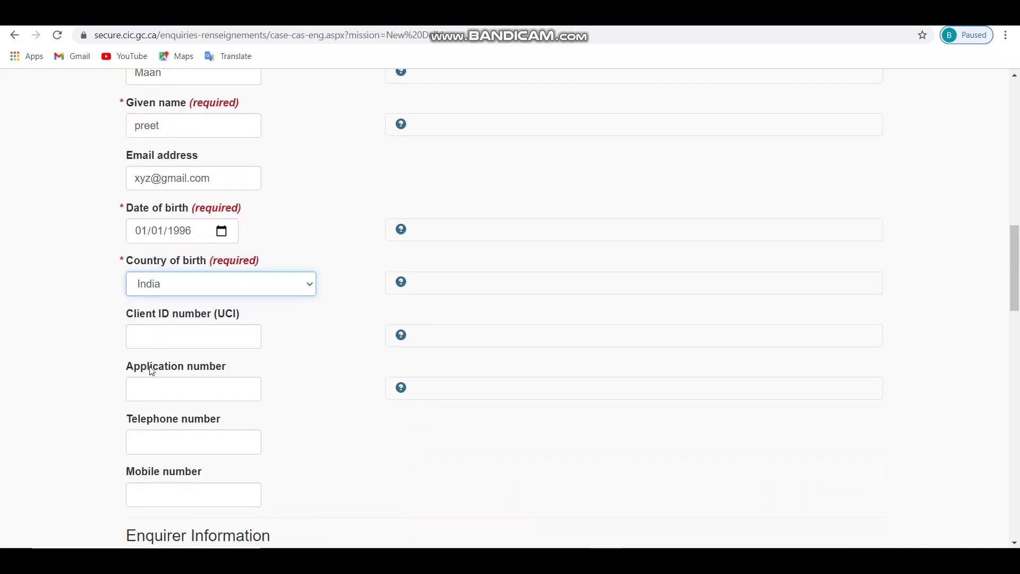
- Enter the applicant's client ID number and application number
left_click(167, 338)
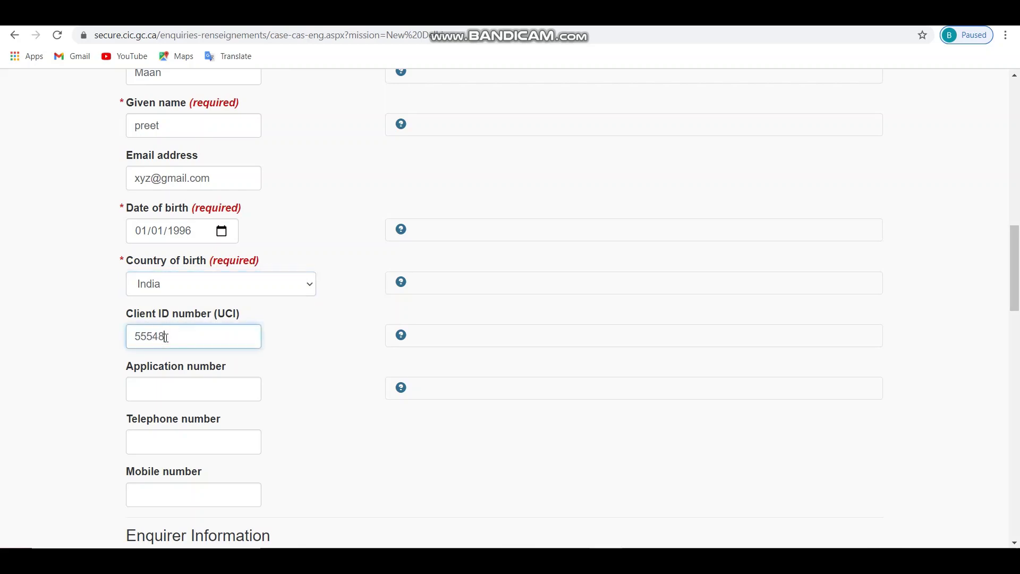
left_click(152, 386)
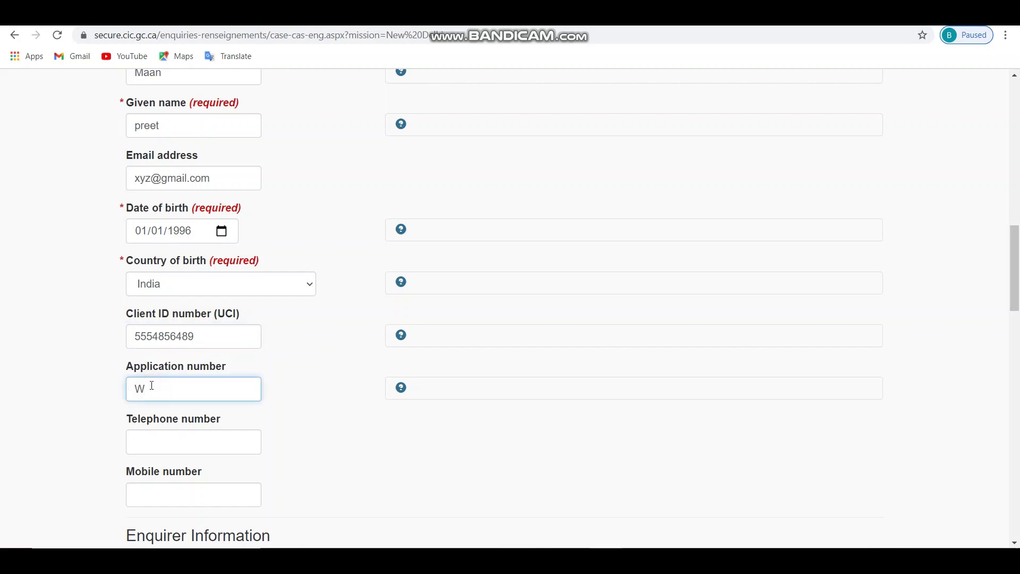
left_click_drag(138, 392, 201, 391)
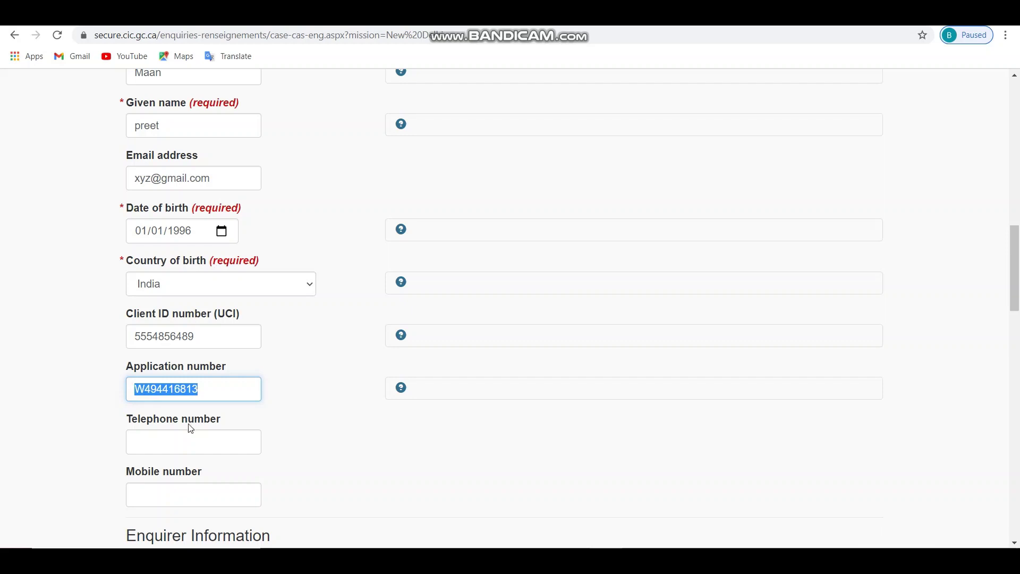
- Leave the telephone field empty and enter the applicant's mobile number instead
left_click(163, 441)
scroll(175, 441, "down", 1)
scroll(175, 441, "down", 2)
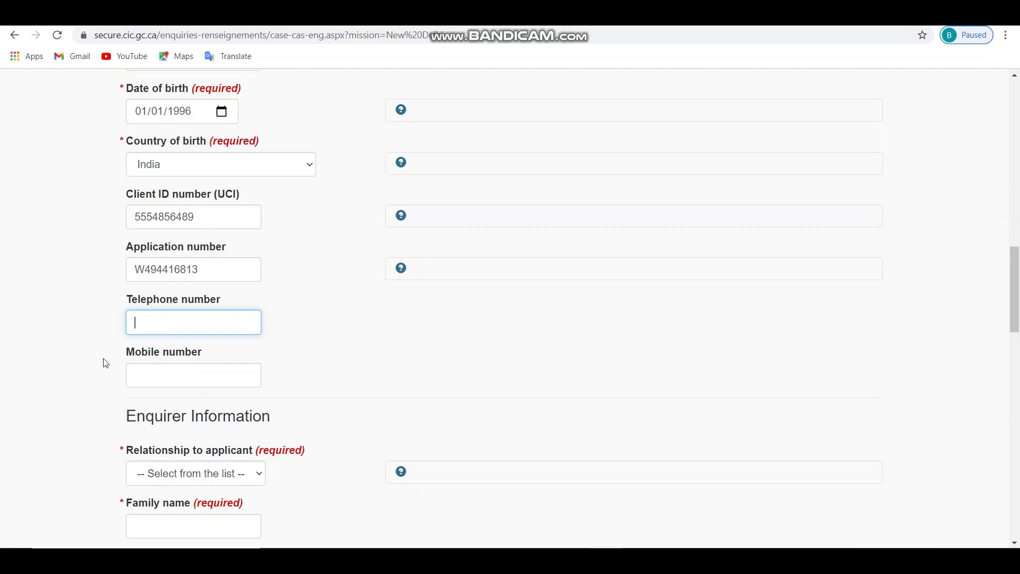
type("546576")
key("BackSpace")
key("BackSpace")
key("BackSpace")
key("BackSpace")
key("BackSpace")
key("BackSpace")
left_click(147, 376)
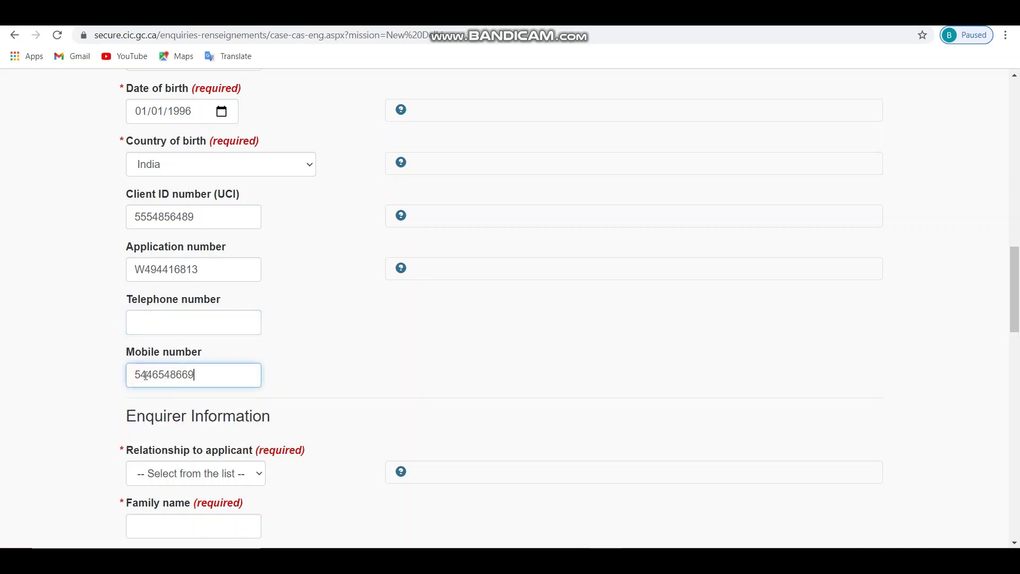
scroll(232, 386, "down", 4)
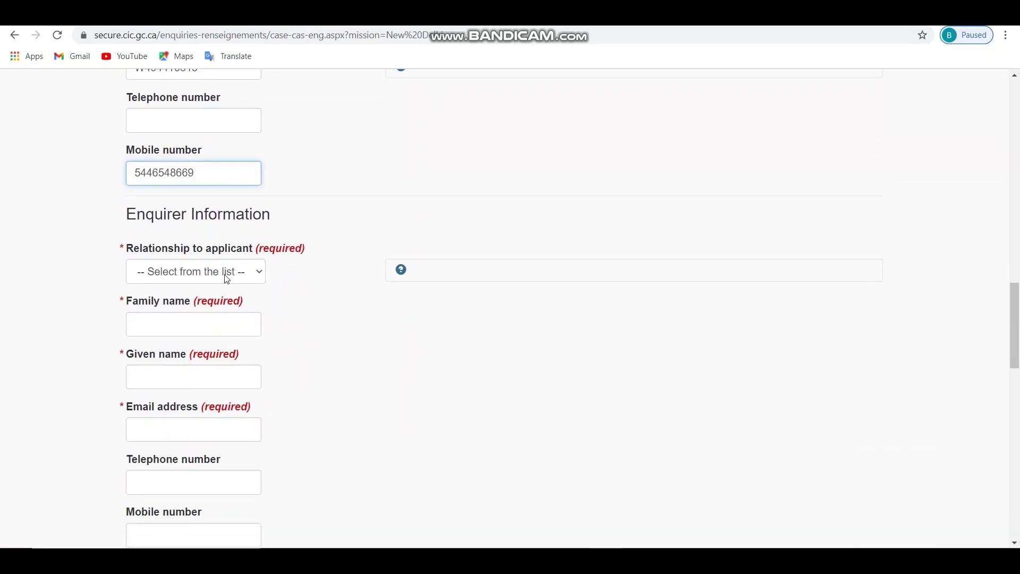
- Set the enquirer's relationship to applicant as Applicant, auto-filling their contact details
left_click(259, 274)
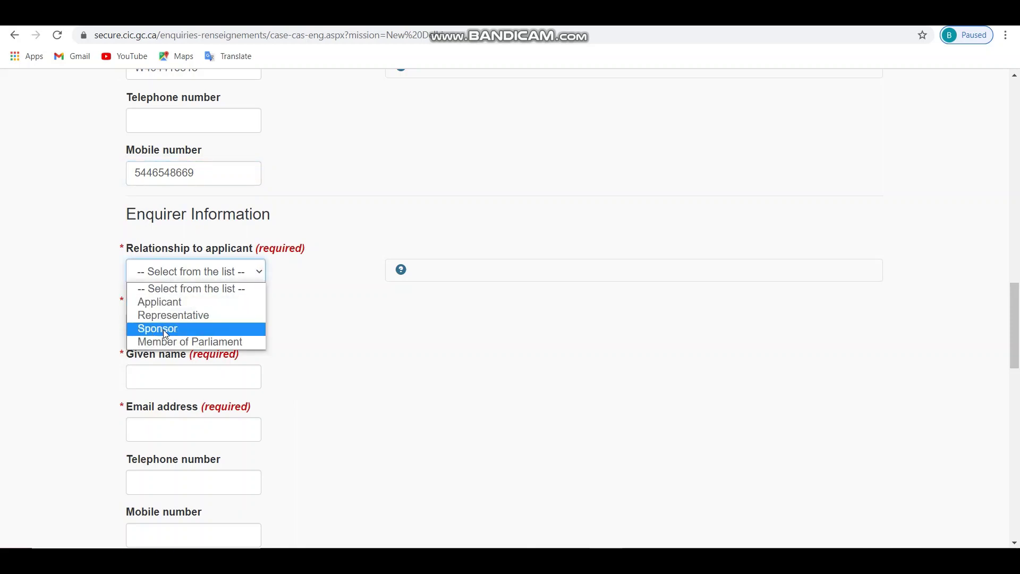
left_click(170, 302)
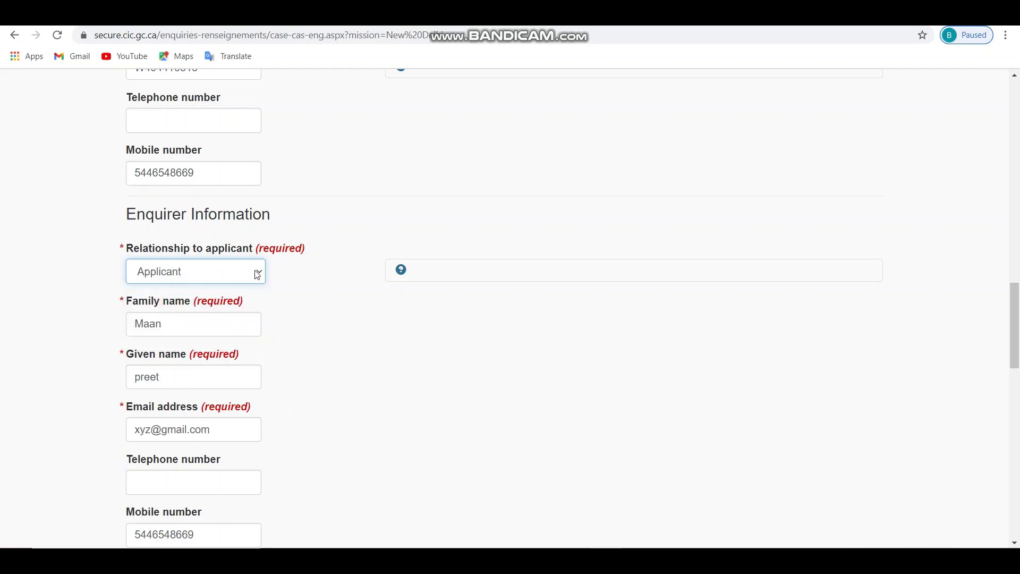
scroll(303, 243, "down", 2)
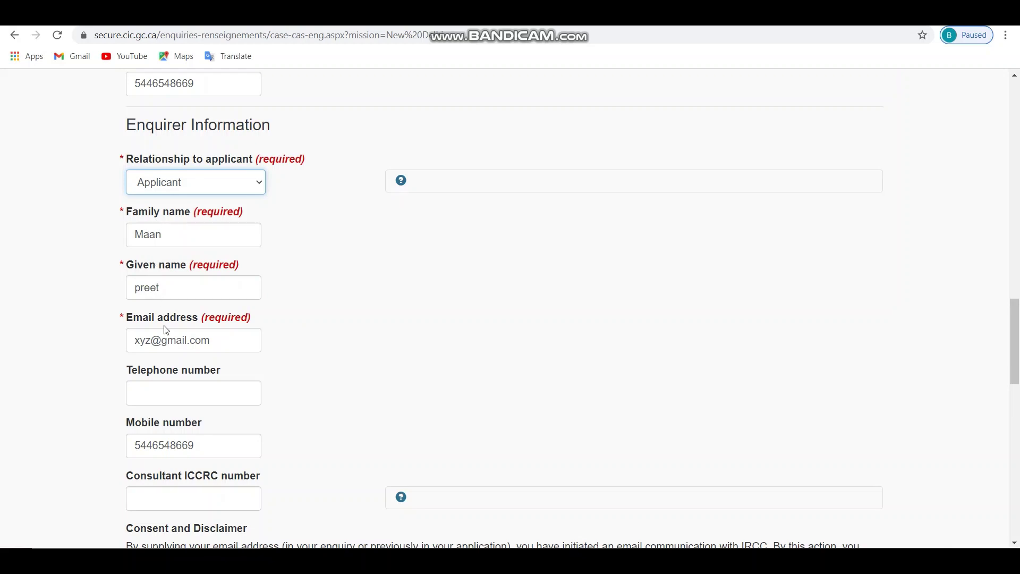
scroll(303, 334, "down", 7)
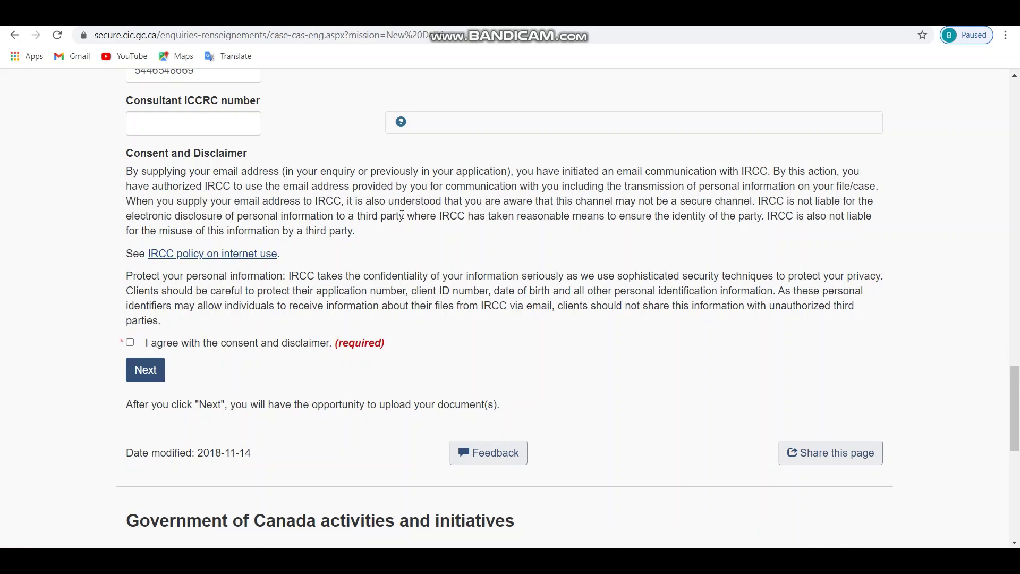
- Accept 'I agree with the consent and disclaimer' and continue to the next page
left_click(130, 342)
left_click(146, 378)
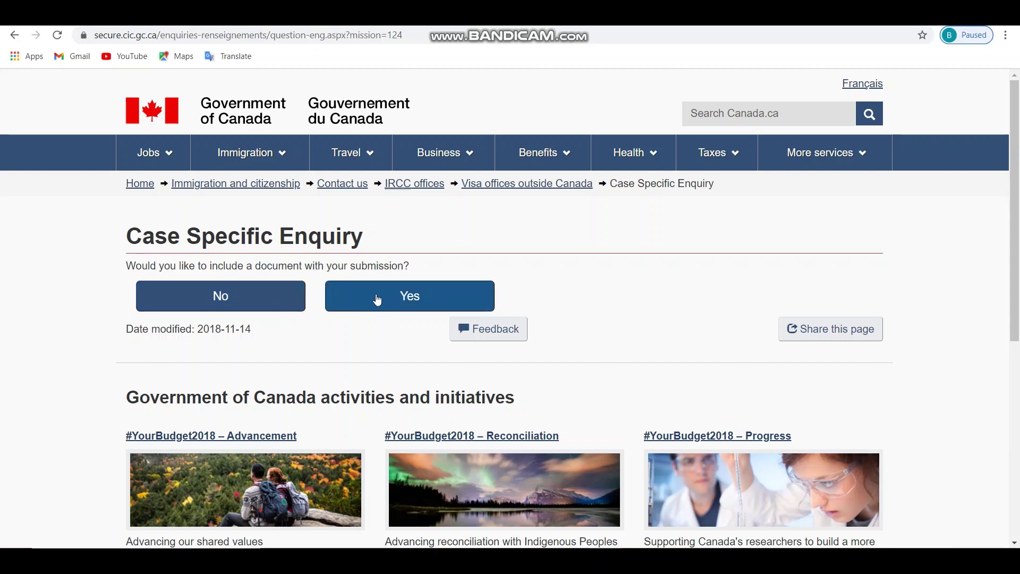
- Choose Yes to include a document and review the upload page's file size and format rules
left_click(412, 301)
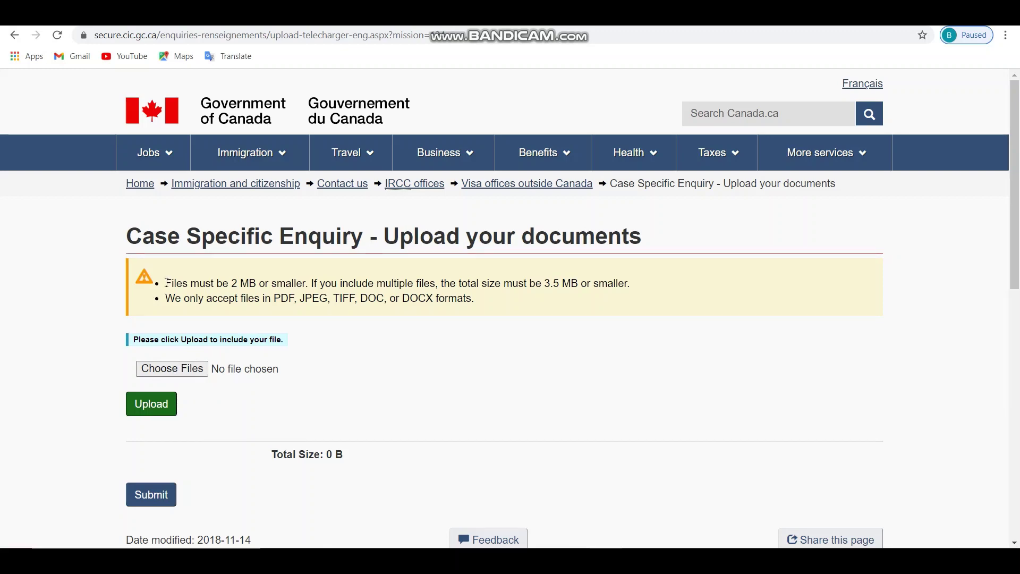
left_click_drag(167, 282, 364, 297)
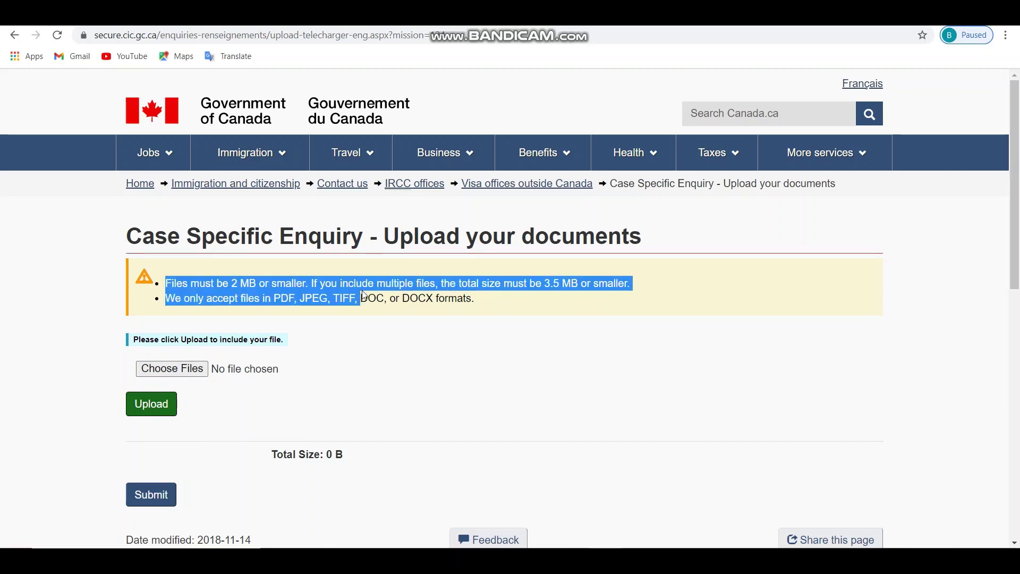
left_click(364, 297)
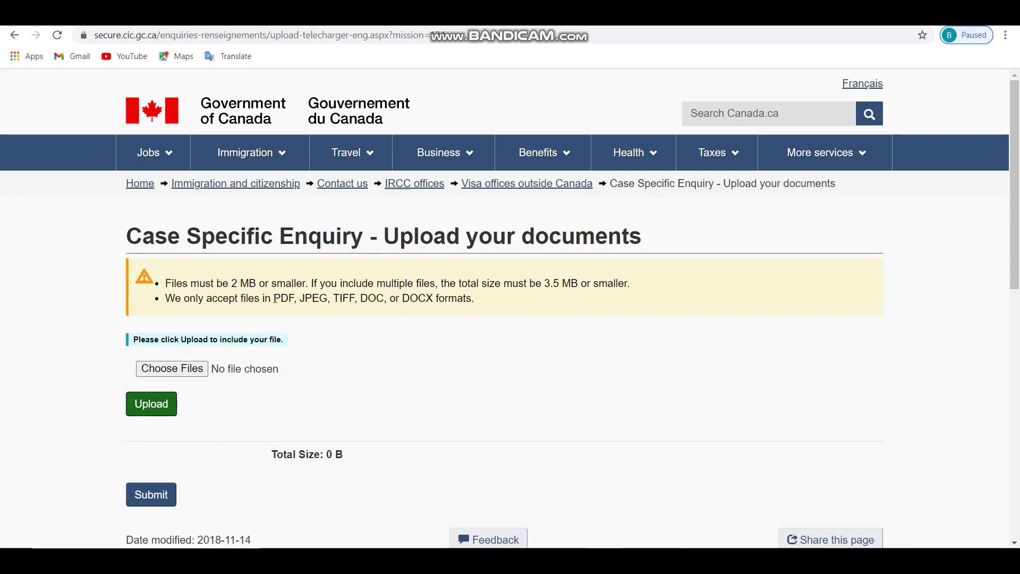
left_click_drag(275, 298, 435, 301)
left_click(345, 300)
scroll(200, 464, "down", 2)
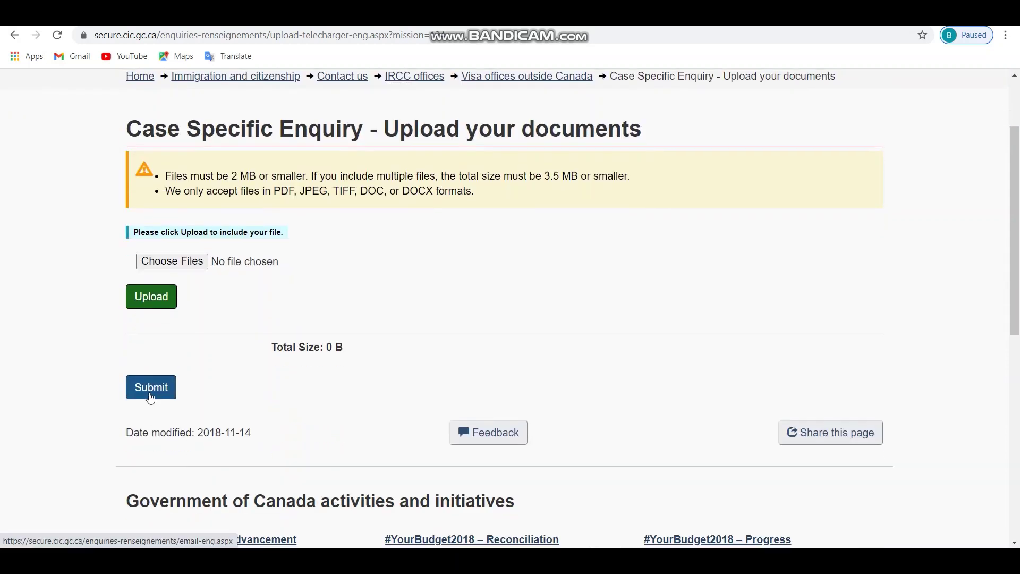